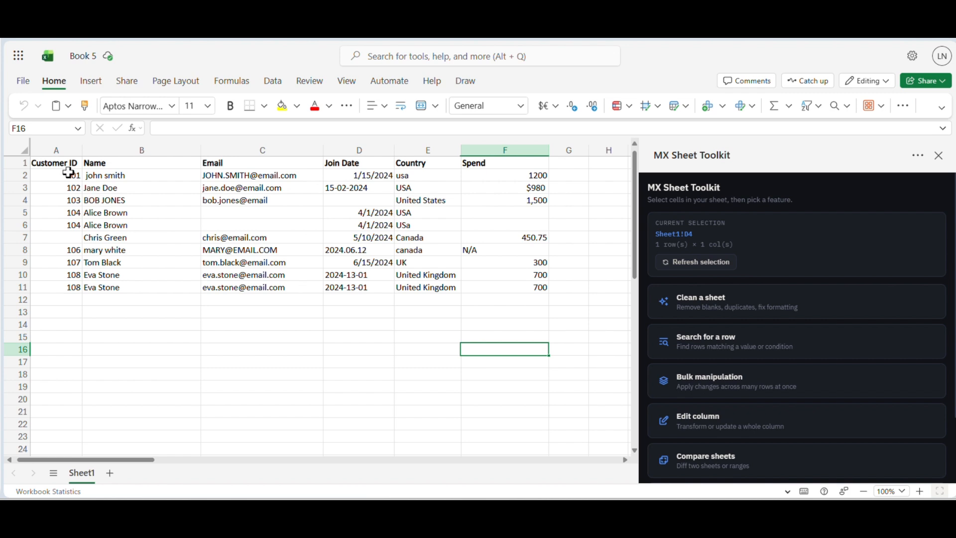
Select the whole customer table A1:F11, headers included, and start the Clean a sheet feature on it.
drag(68, 164, 526, 286)
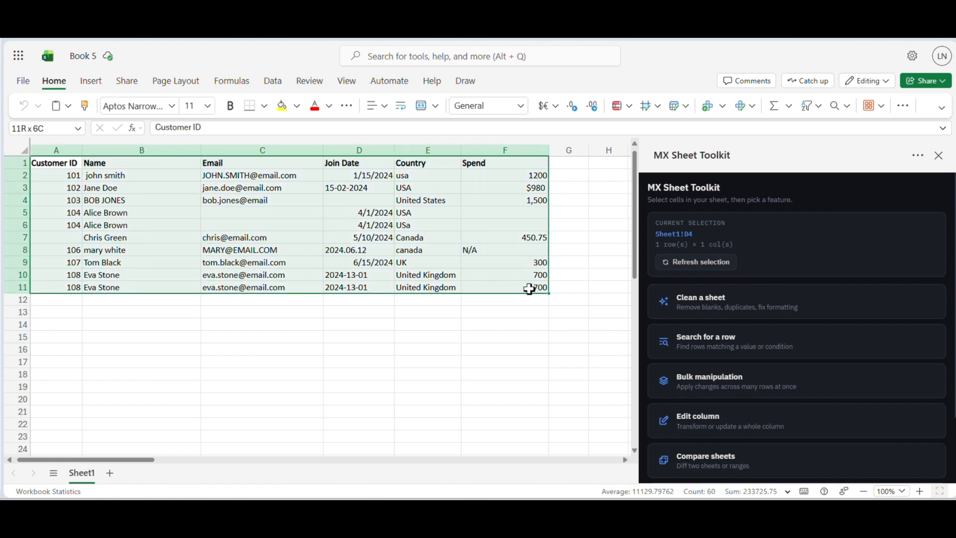
click(708, 269)
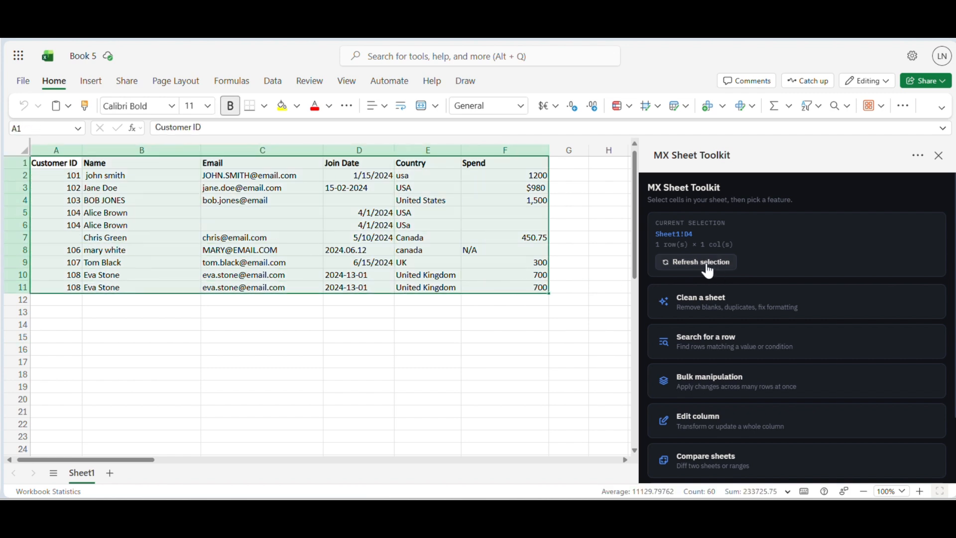
click(711, 308)
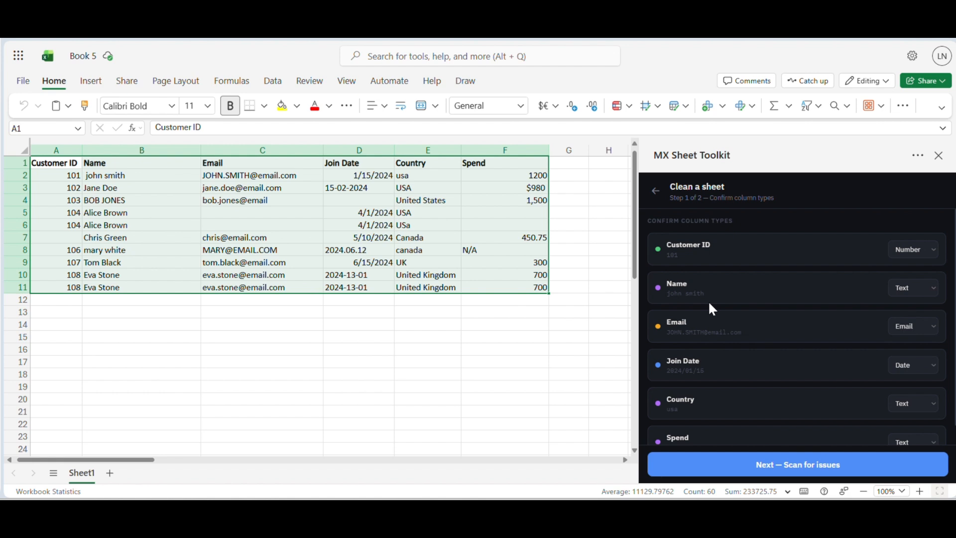
Set the Spend column's type to Number and scan the table for issues.
scroll(727, 312, down, 1)
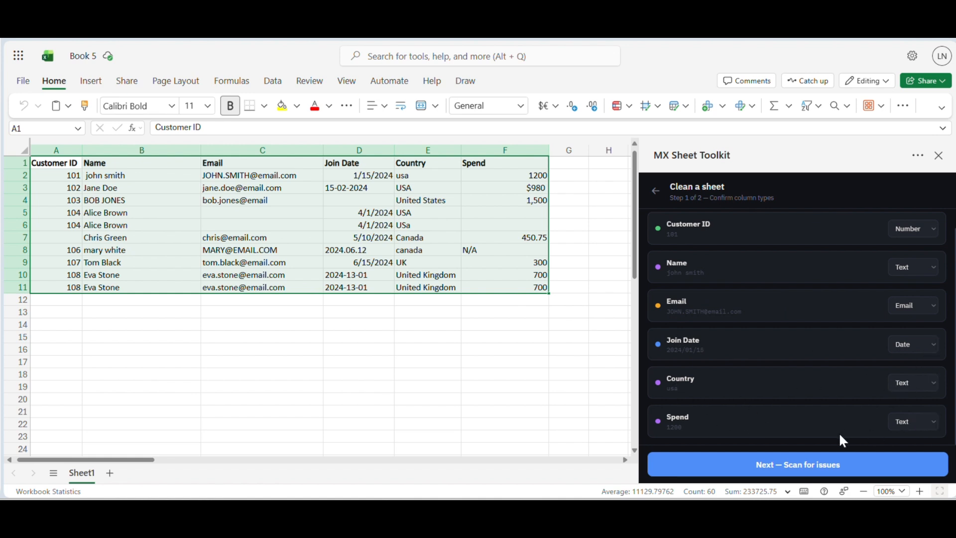
click(929, 424)
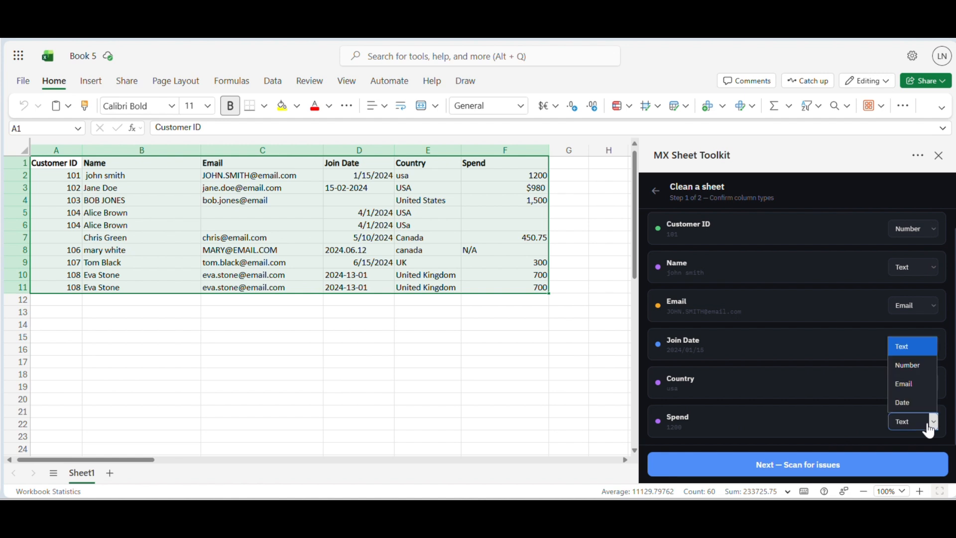
click(916, 365)
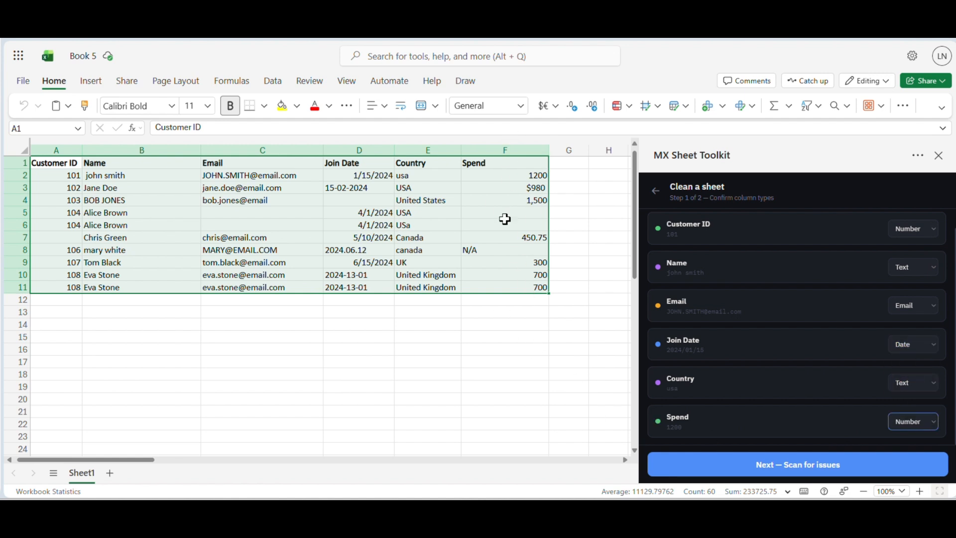
click(753, 468)
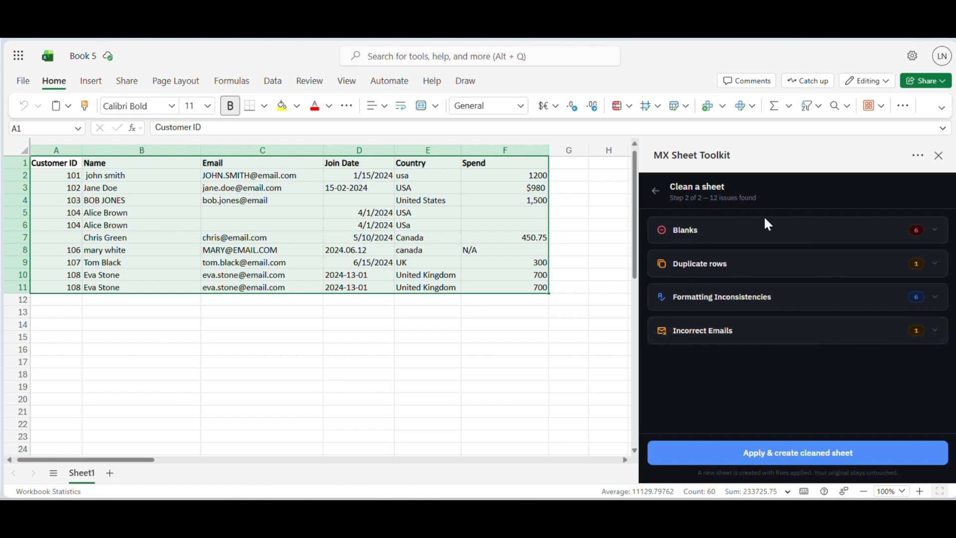
Review the suggested fill values for blank cells and the duplicate row marked for removal.
click(771, 237)
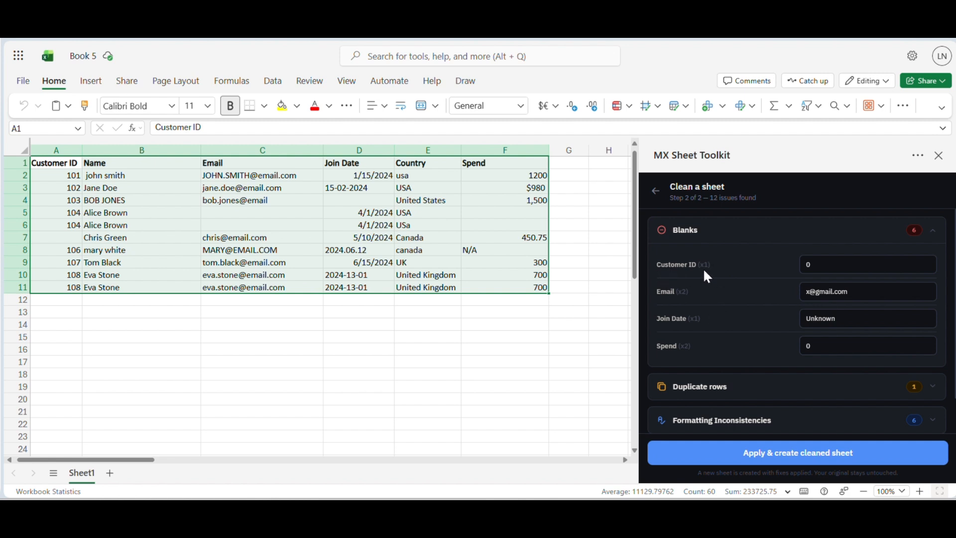
click(817, 265)
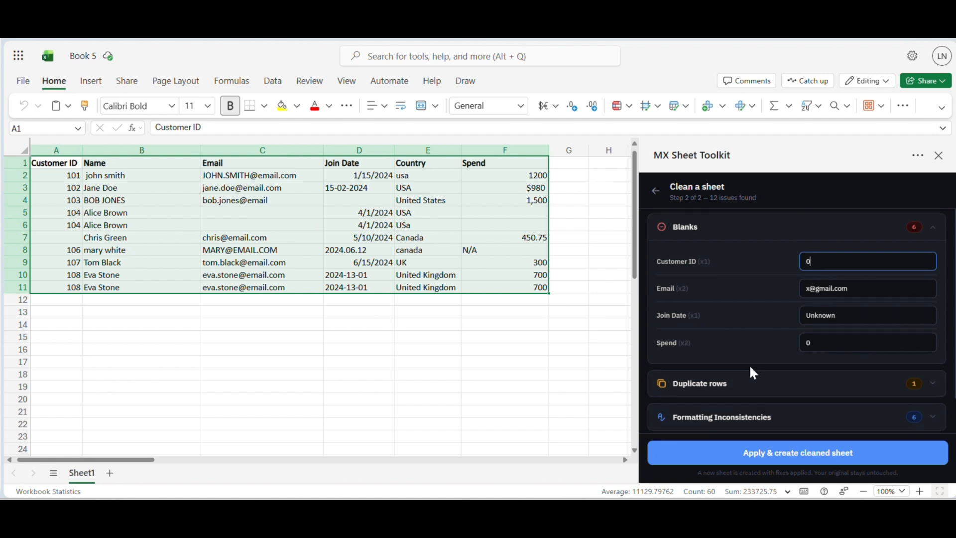
scroll(753, 373, down, 1)
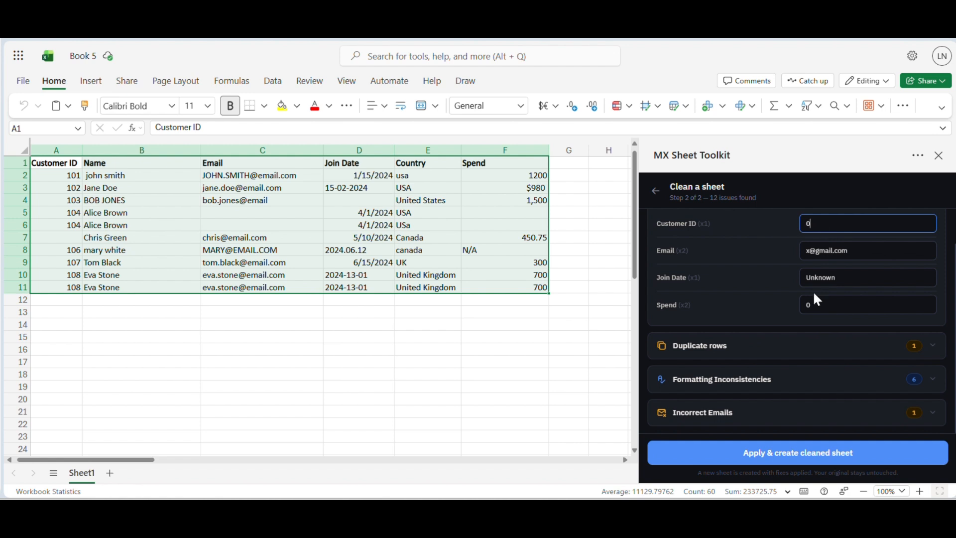
click(695, 348)
scroll(696, 358, down, 1)
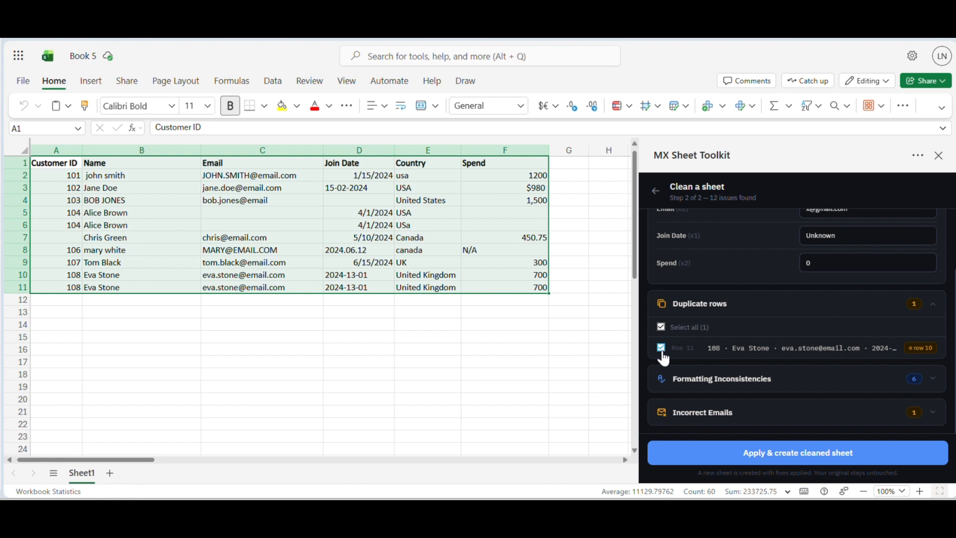
In the formatting inconsistencies, set the Name column to UPPER CASE and the Email column to Keep as is.
click(739, 386)
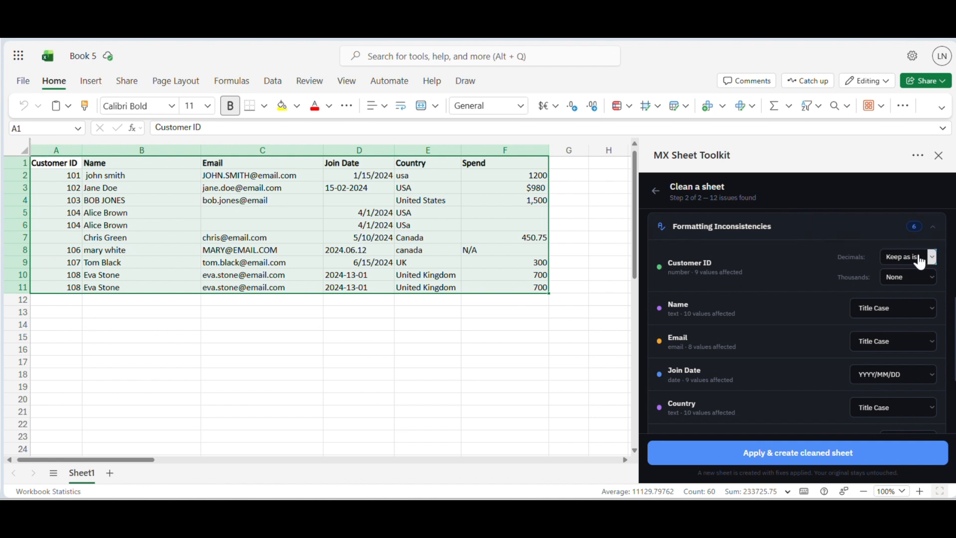
scroll(706, 314, down, 3)
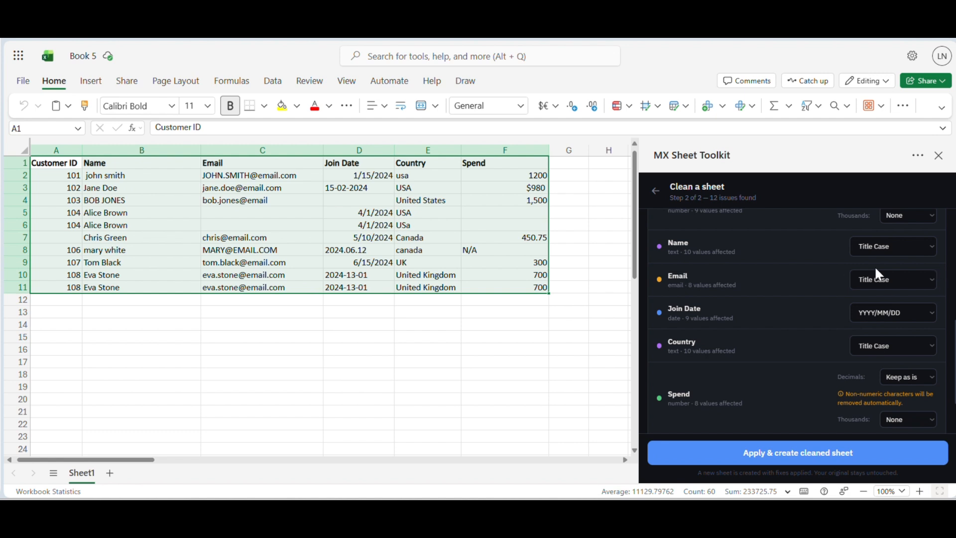
click(871, 249)
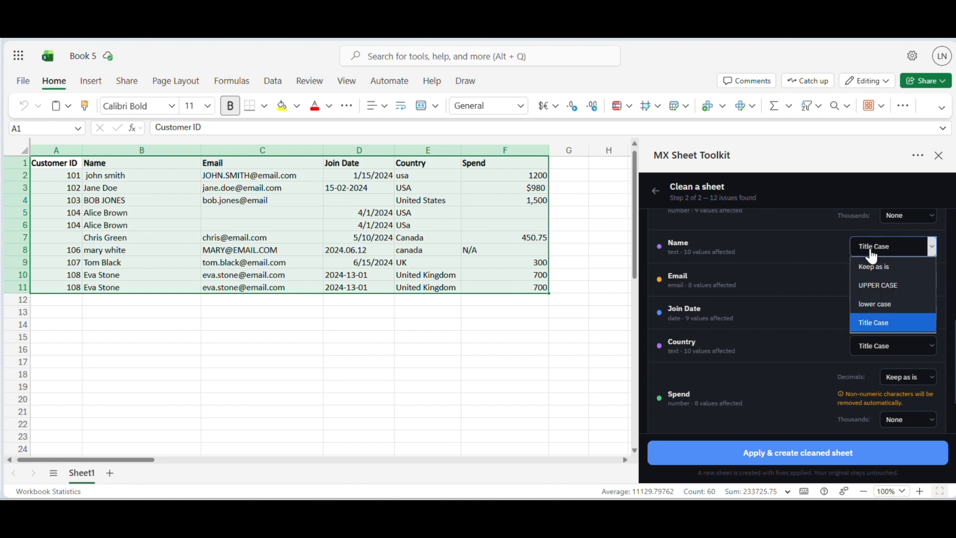
click(882, 286)
scroll(756, 288, down, 2)
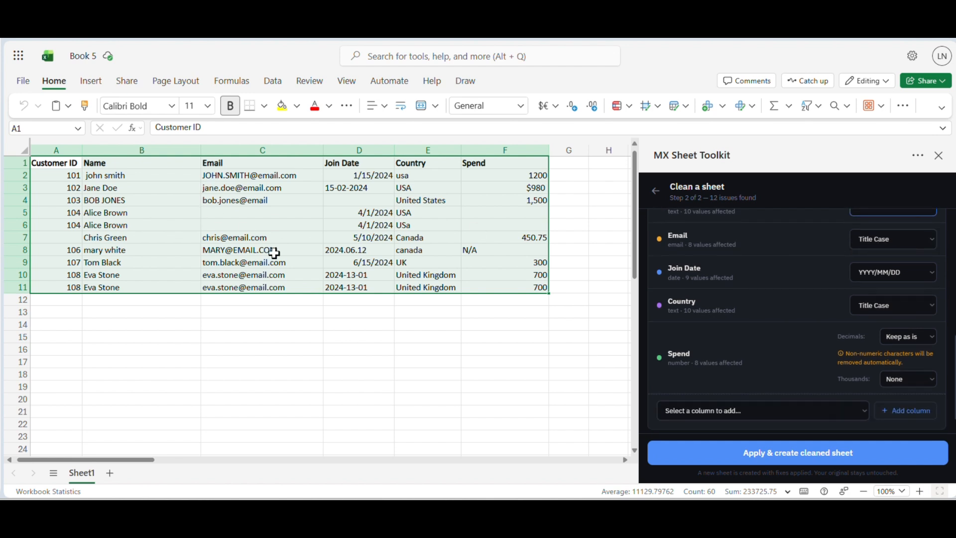
click(916, 241)
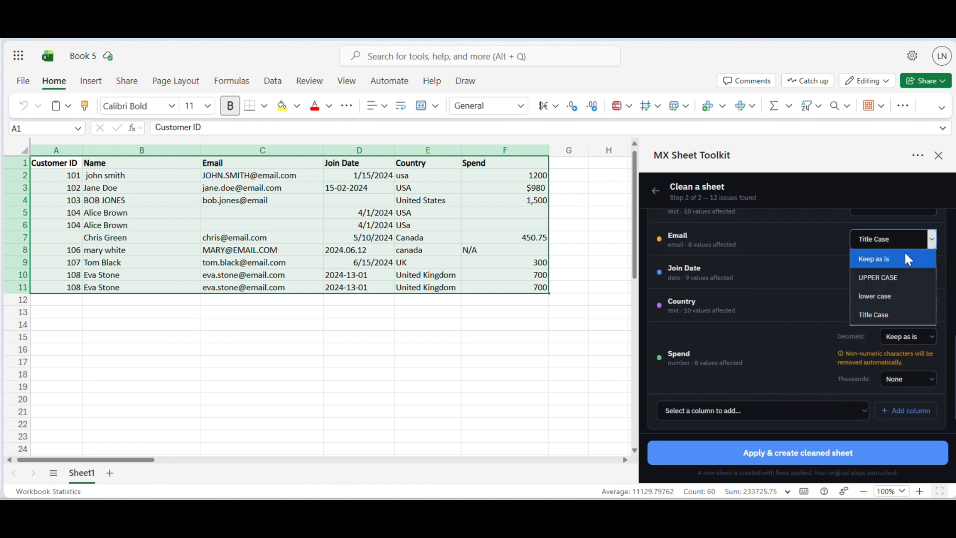
click(897, 257)
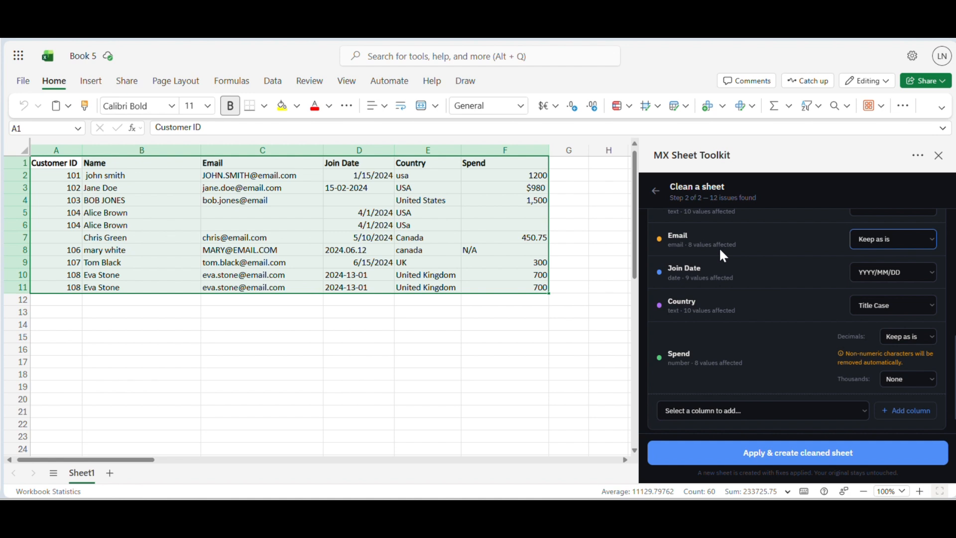
Choose the YYYY/MM/DD format for the Join Date column and UPPER CASE for the Country column.
scroll(719, 246, down, 1)
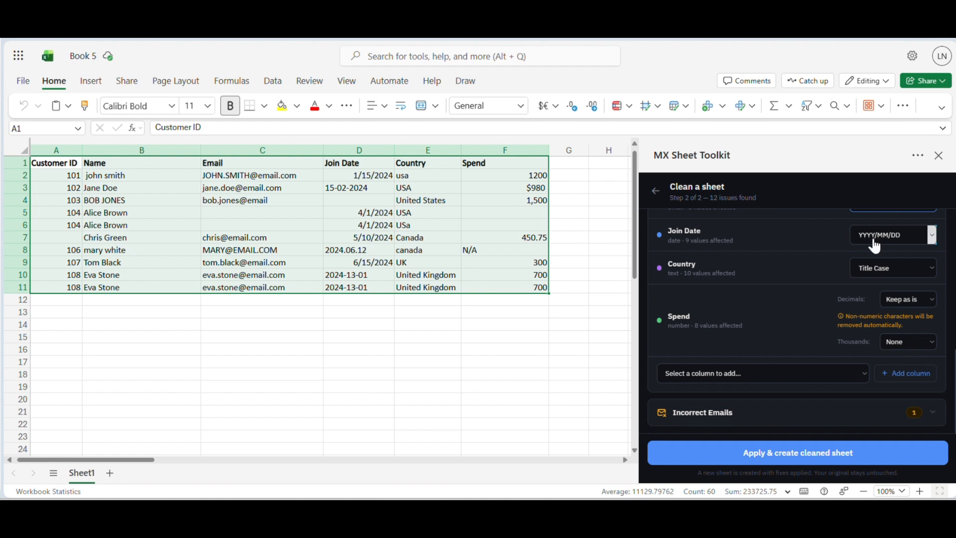
click(900, 241)
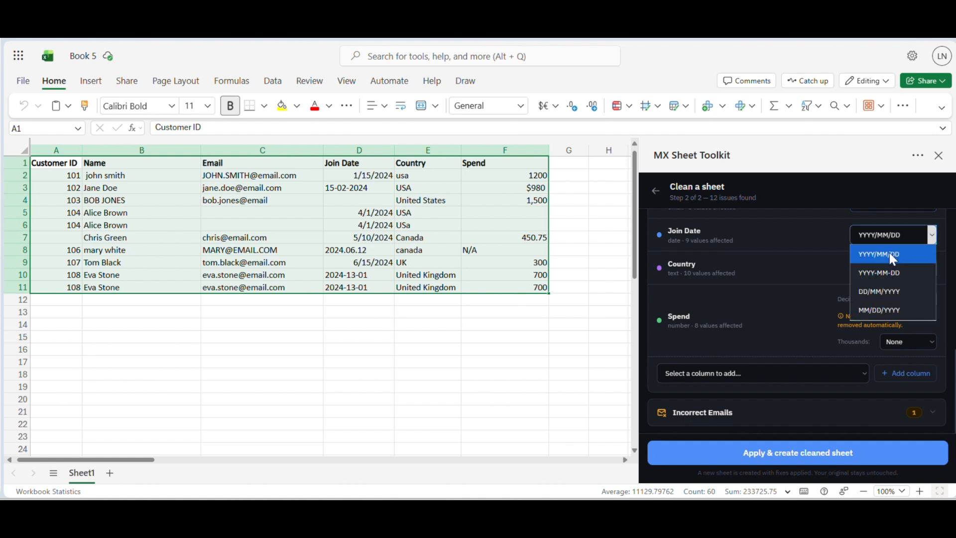
click(889, 254)
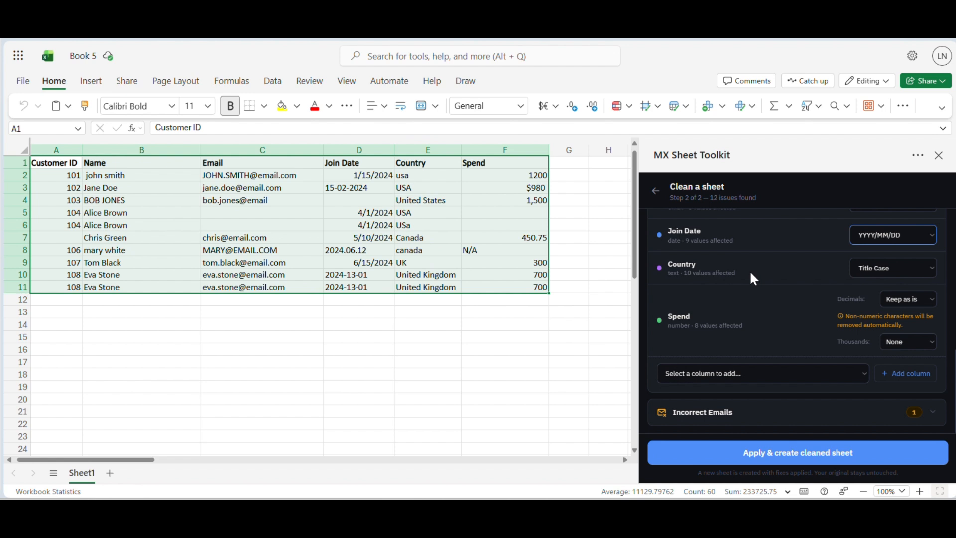
click(931, 268)
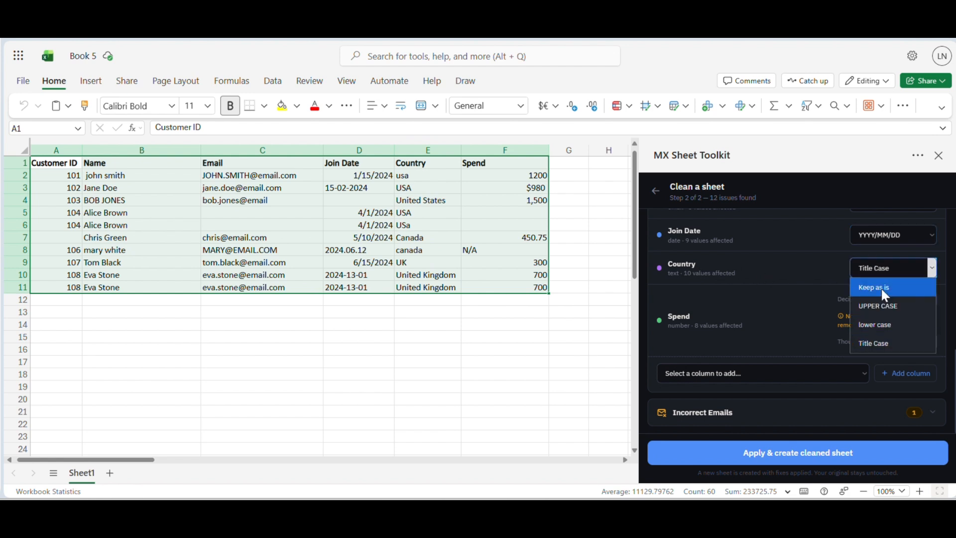
click(887, 308)
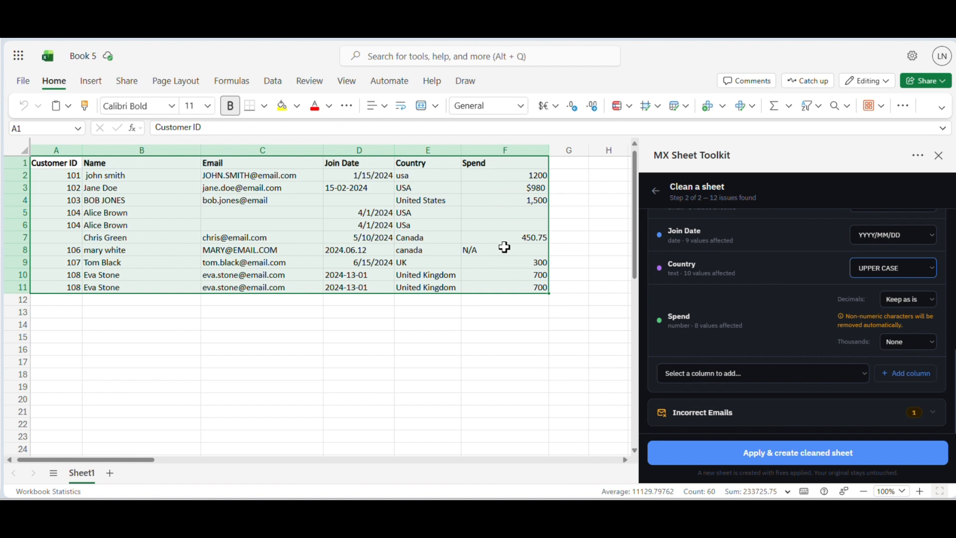
Format the Spend column with 1 decimal and the 1,000 thousands style.
click(901, 300)
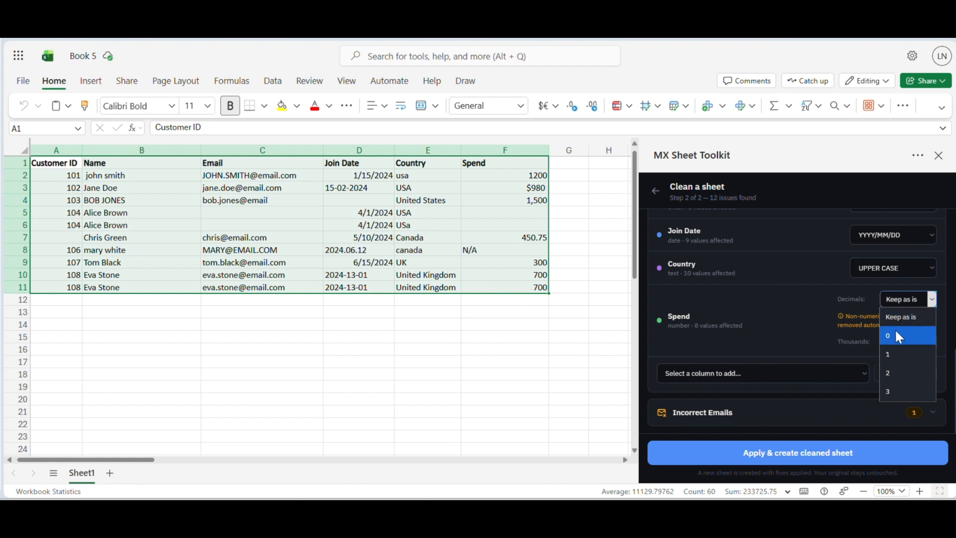
click(891, 356)
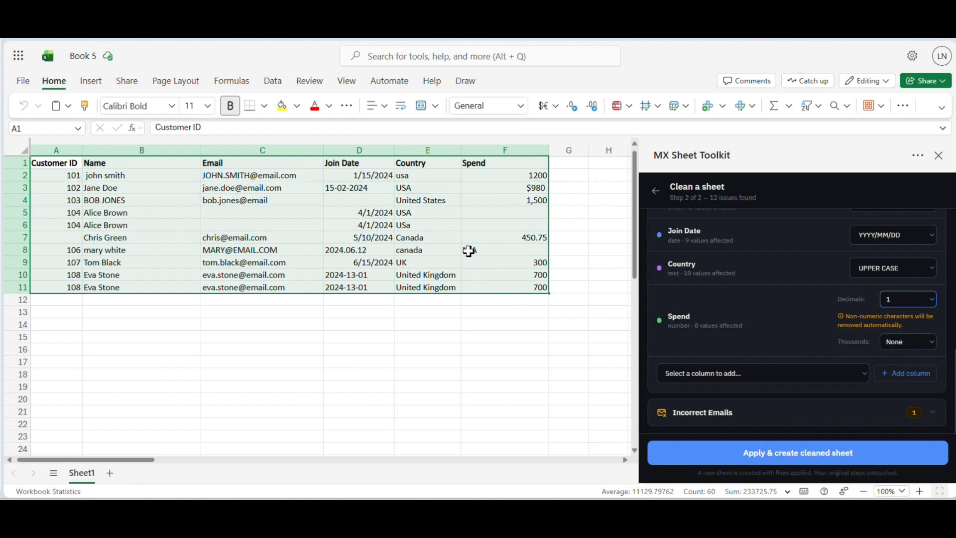
click(930, 341)
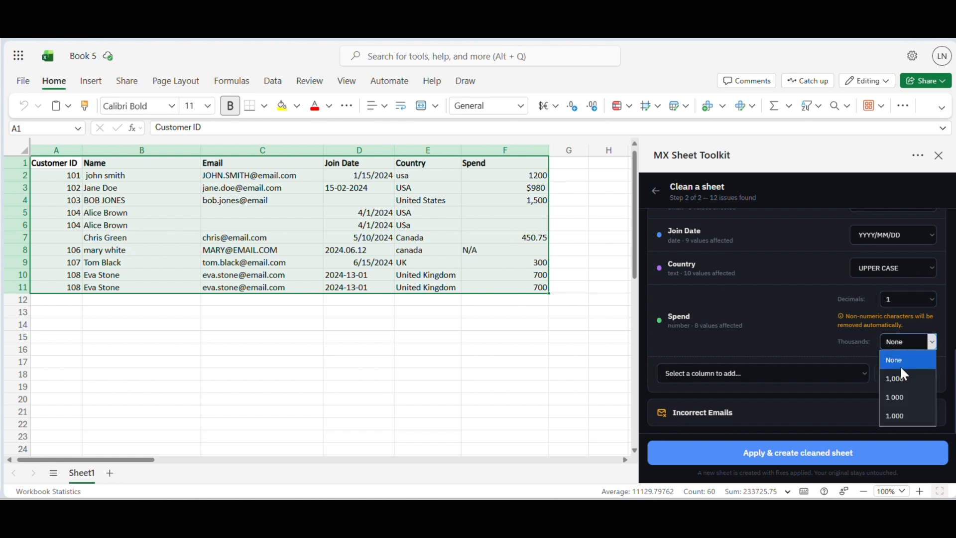
click(904, 379)
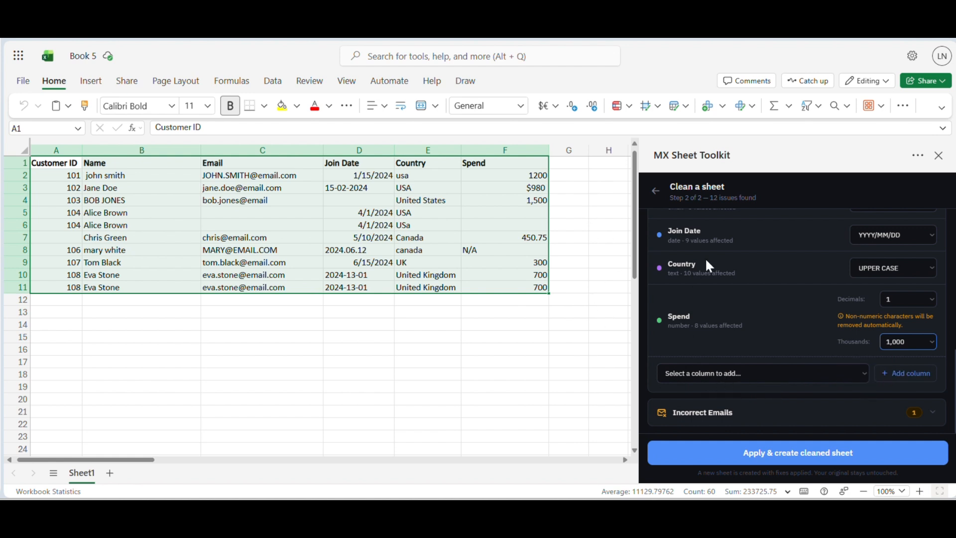
Check the suggested replacement for the incorrect email, keep it, and apply all fixes to create the cleaned sheet.
scroll(741, 279, up, 2)
scroll(731, 232, down, 2)
click(806, 412)
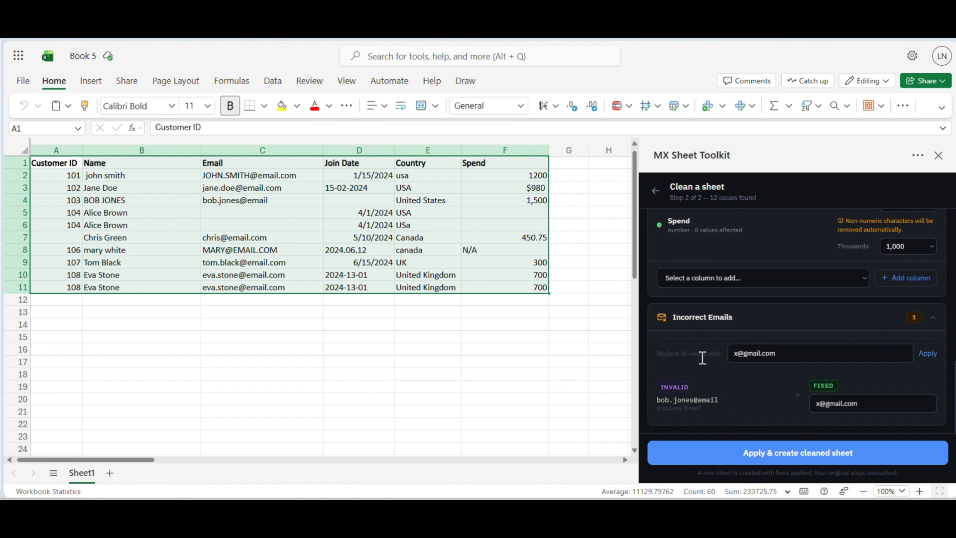
drag(876, 404, 834, 410)
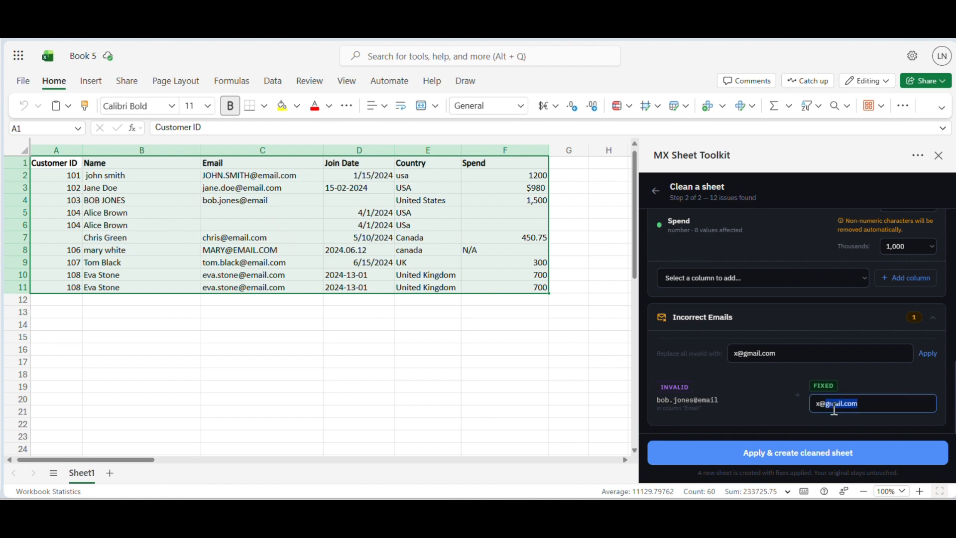
click(778, 403)
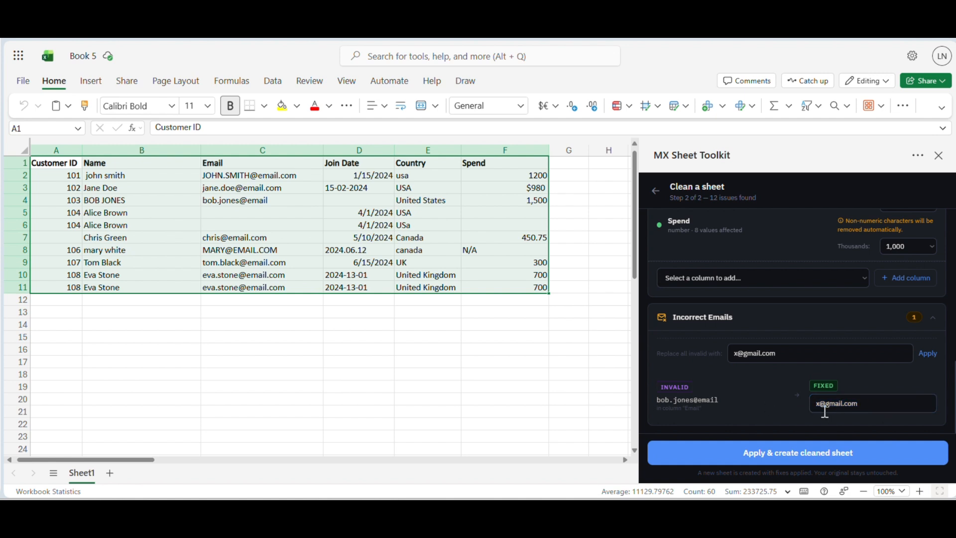
click(735, 461)
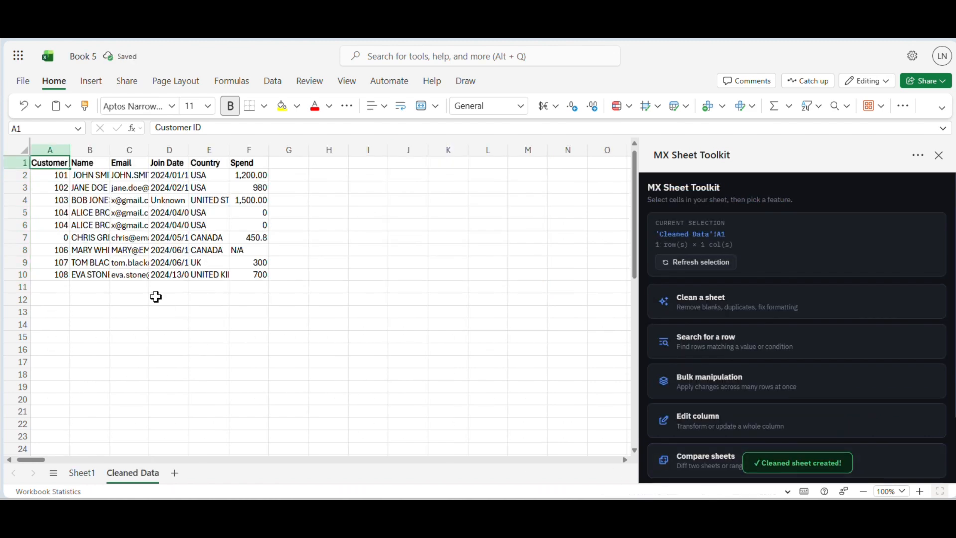
Widen all columns of the Cleaned Data sheet equally so their contents fit, and look over the cleaned rows.
click(24, 150)
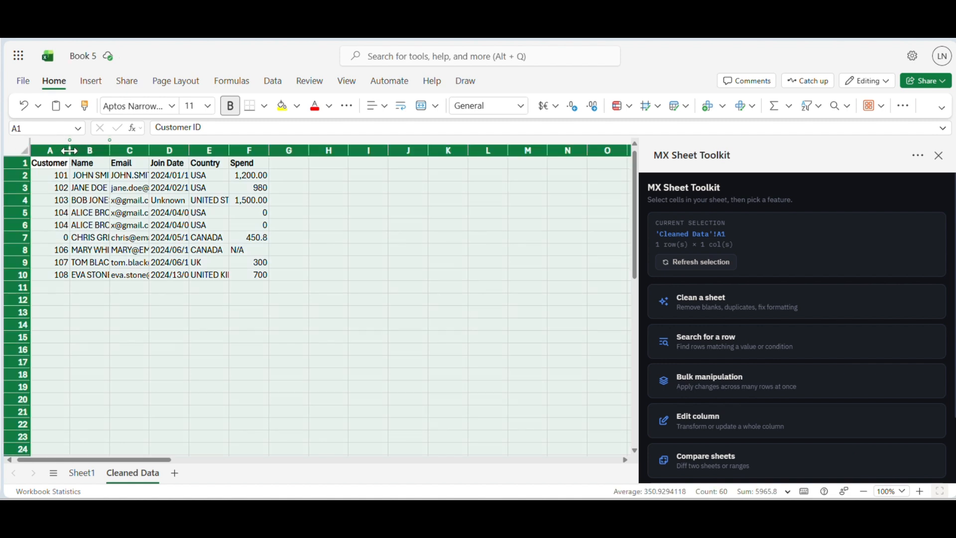
drag(69, 151, 160, 150)
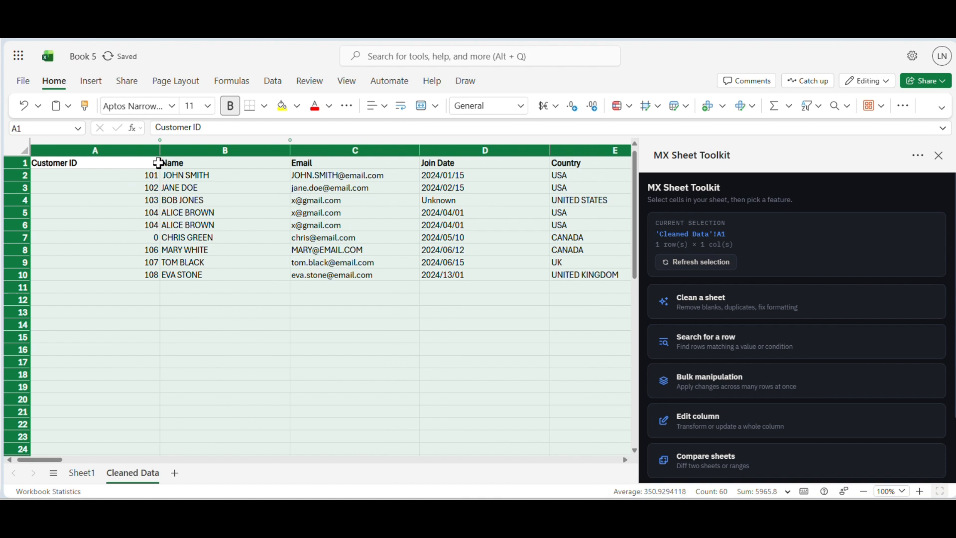
click(309, 333)
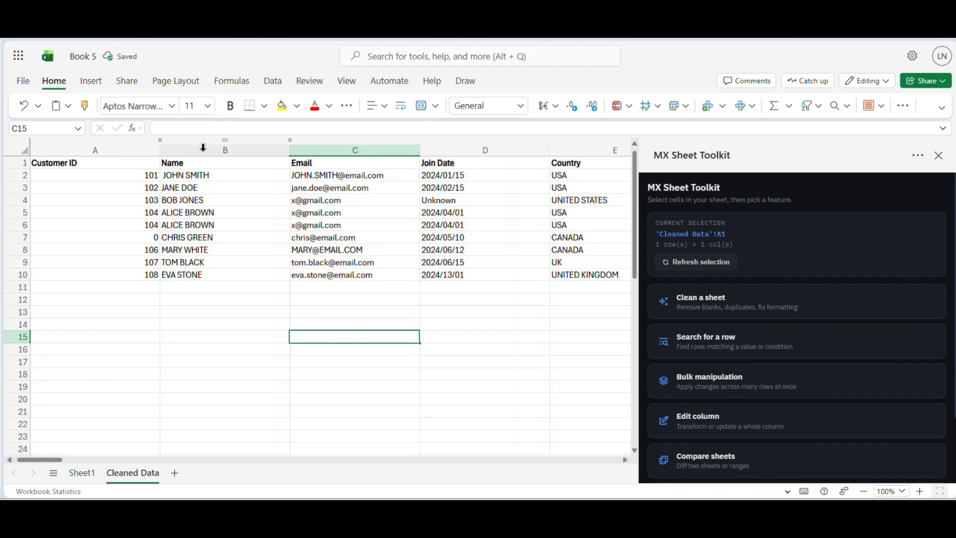
scroll(275, 276, right, 3)
scroll(149, 284, left, 2)
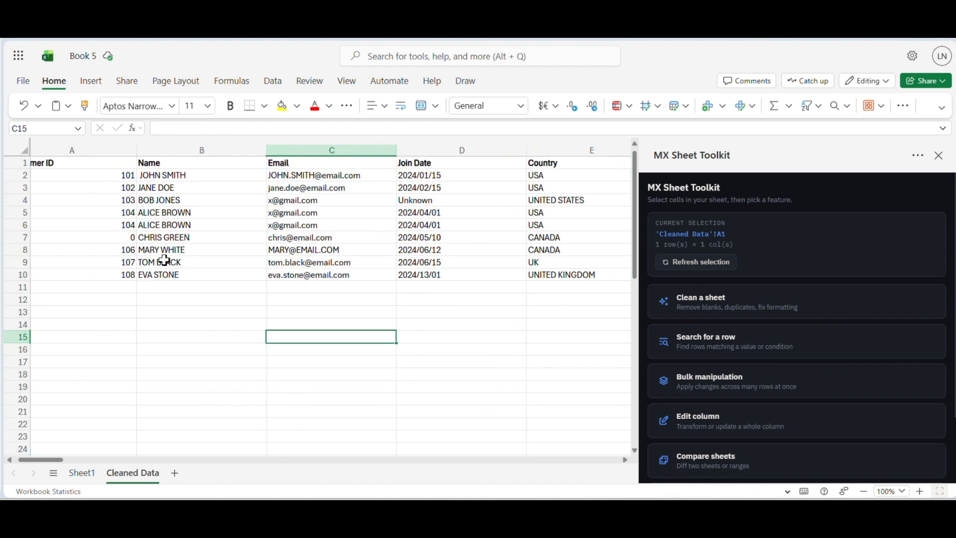
scroll(171, 280, right, 4)
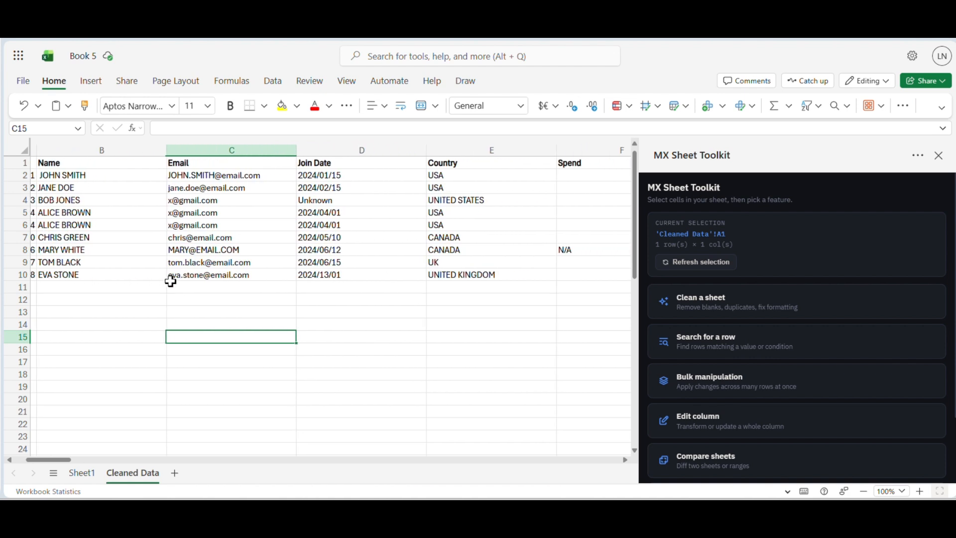
Review the Email, Join Date, Country and Spend columns of the Cleaned Data sheet for the applied fixes.
scroll(215, 269, right, 3)
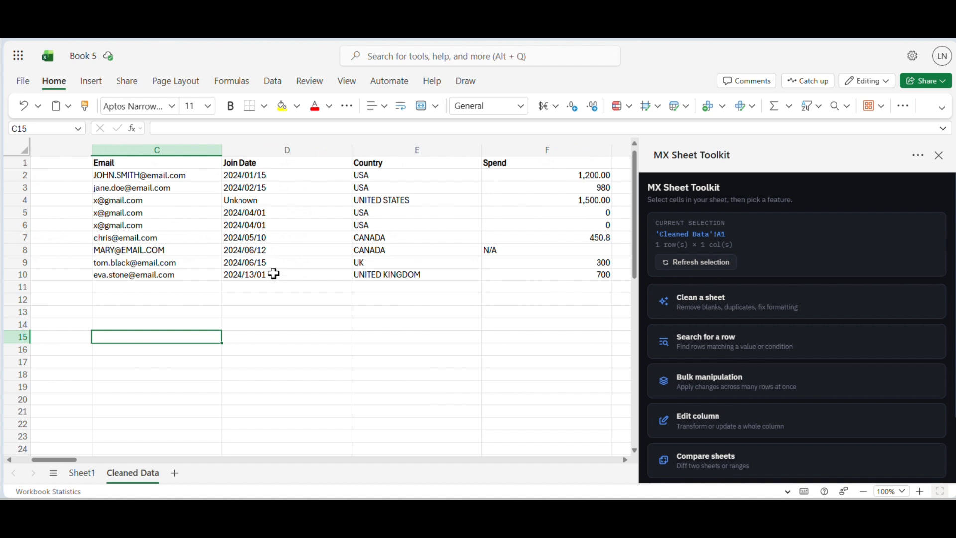
scroll(274, 274, right, 2)
scroll(273, 273, right, 3)
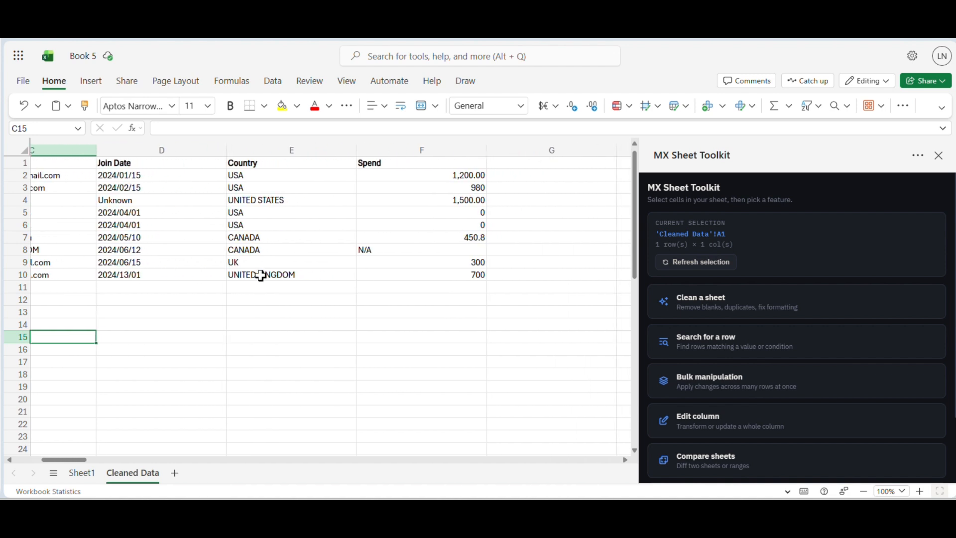
scroll(272, 273, right, 2)
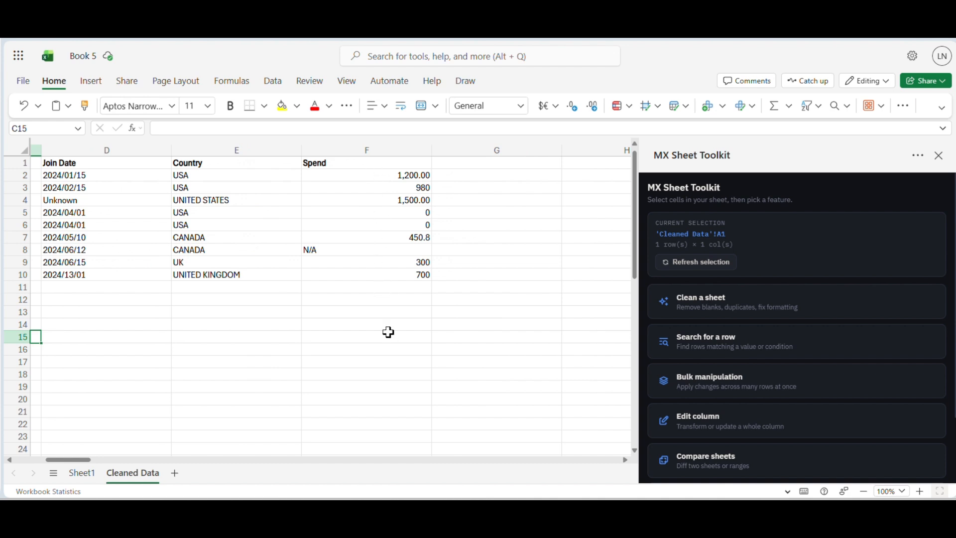
scroll(389, 332, left, 5)
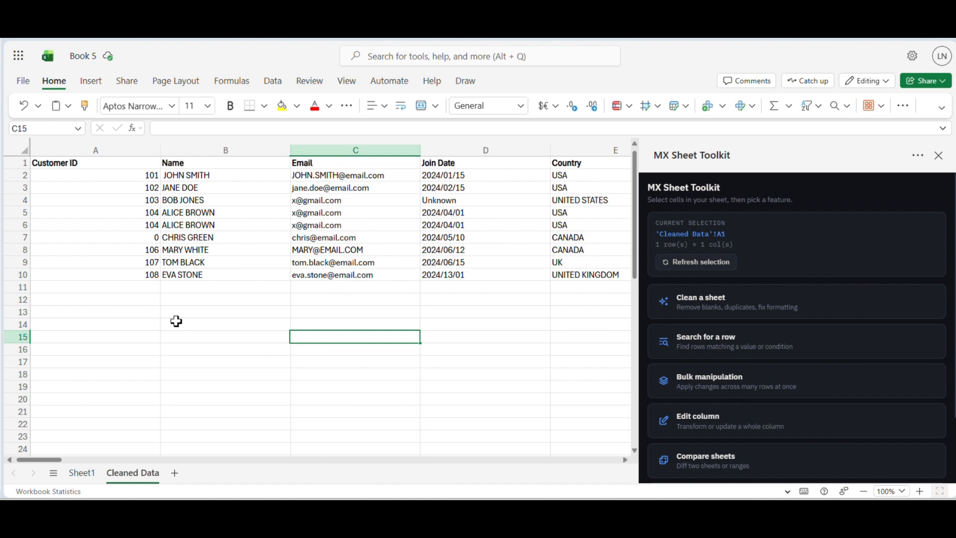
Compare the original table on Sheet1 with the Cleaned Data sheet across all columns, from Customer ID to Spend.
click(85, 476)
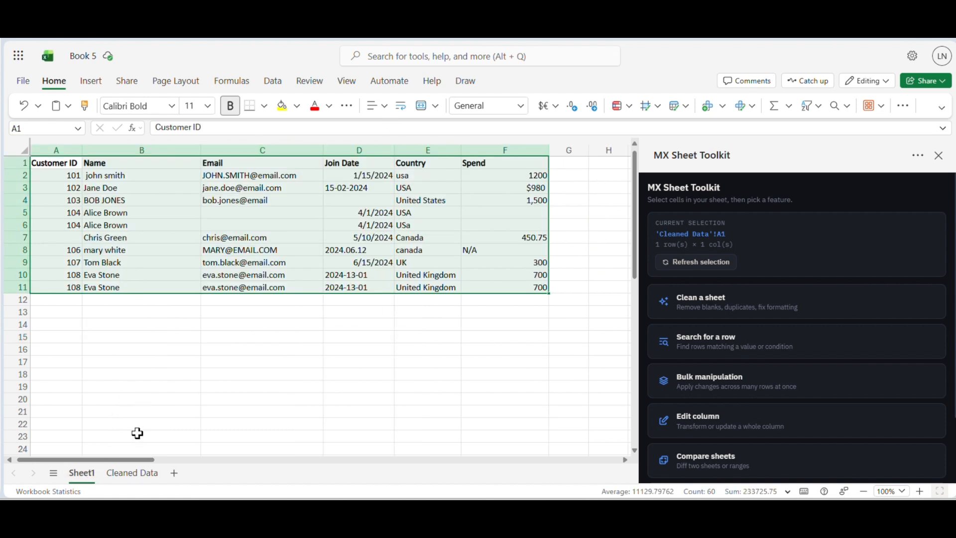
click(133, 472)
scroll(348, 253, right, 3)
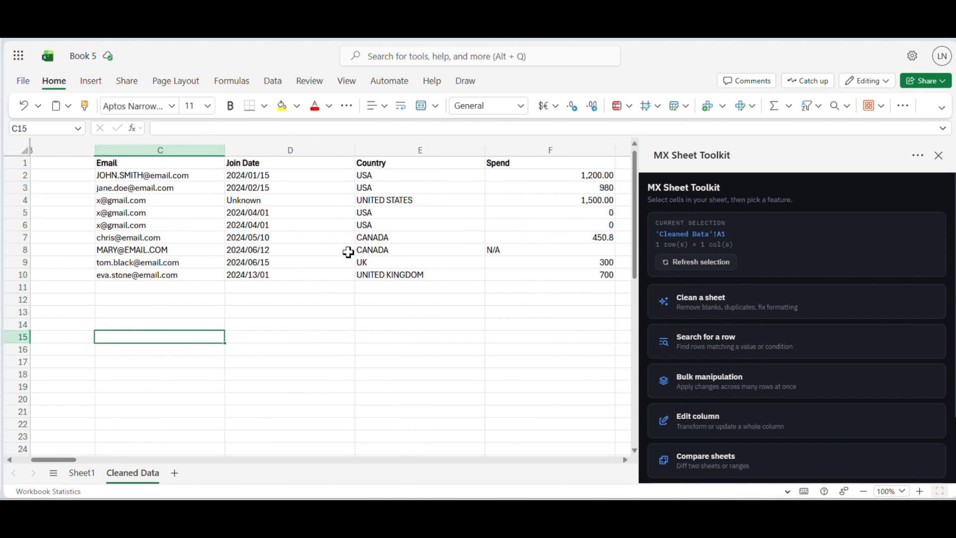
scroll(348, 252, right, 3)
scroll(348, 252, left, 5)
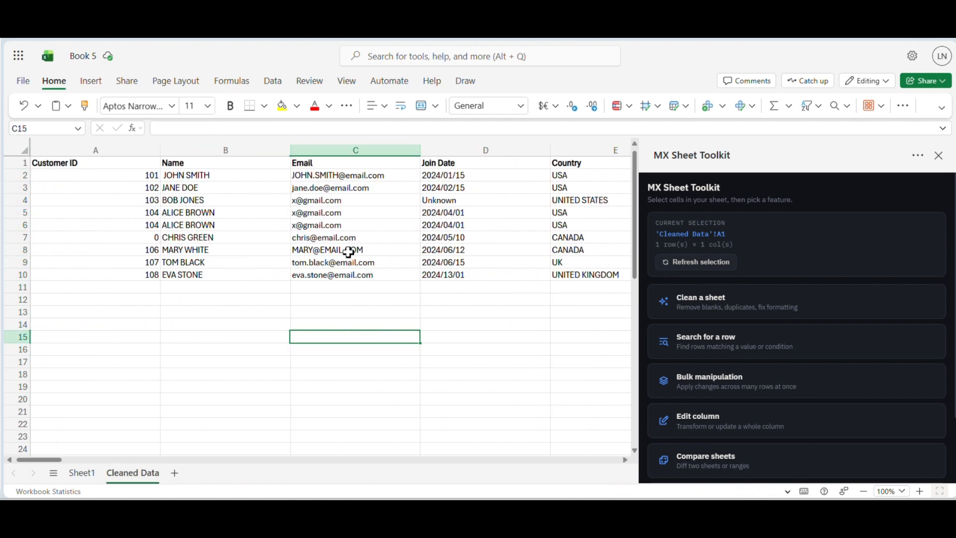
click(82, 474)
click(123, 475)
click(84, 475)
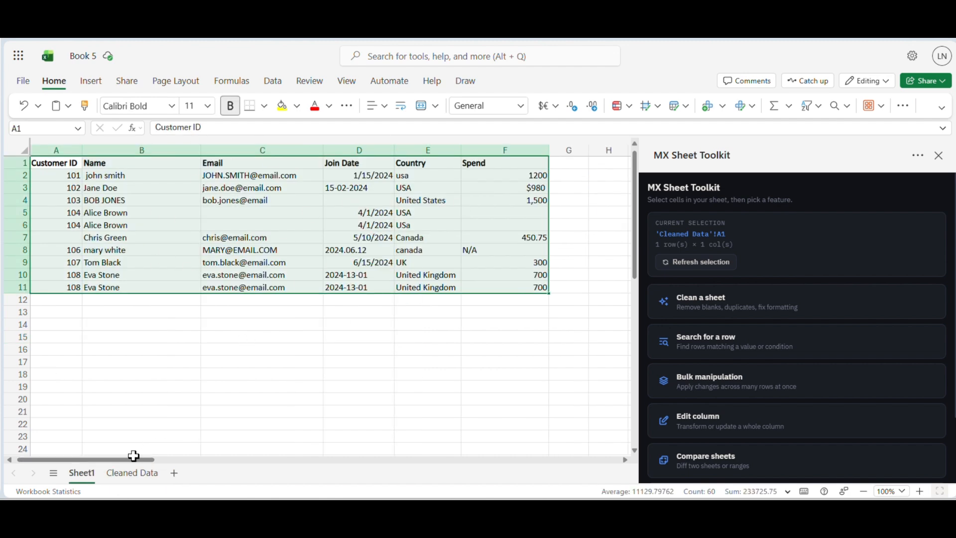
click(147, 475)
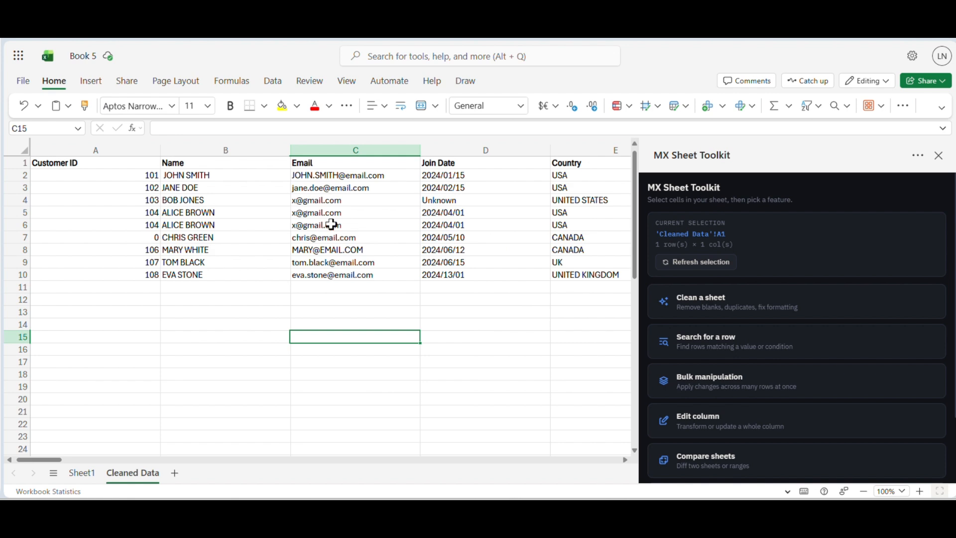
scroll(331, 224, right, 2)
scroll(331, 225, right, 1)
scroll(330, 223, left, 4)
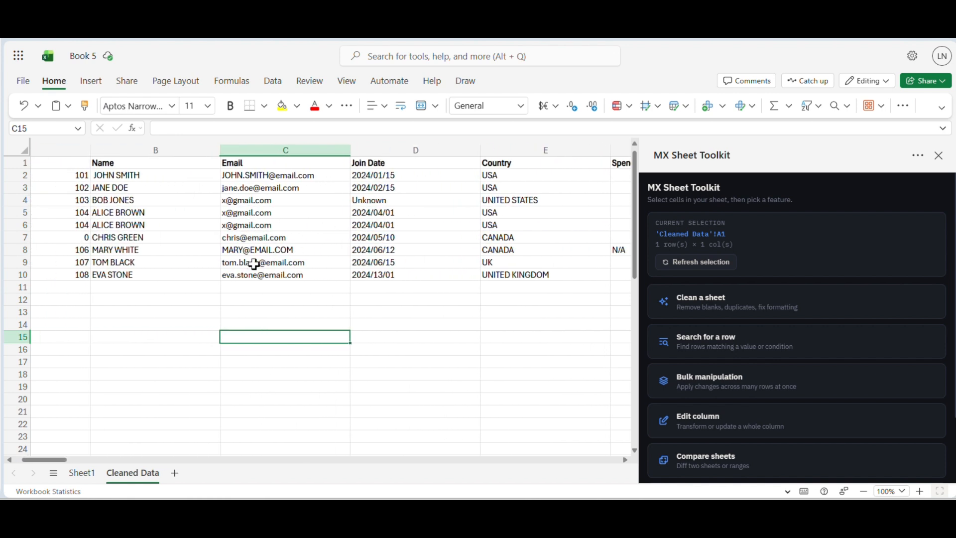
scroll(251, 265, left, 1)
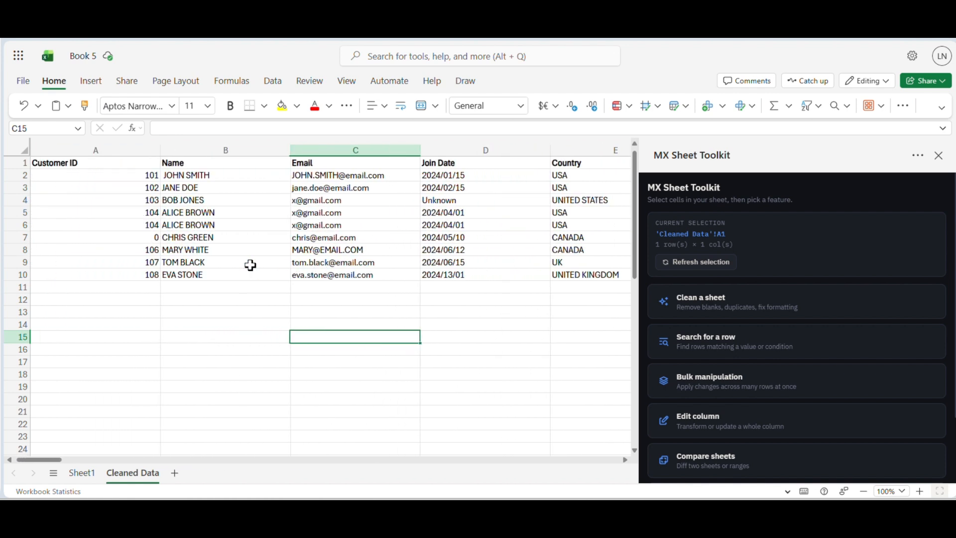